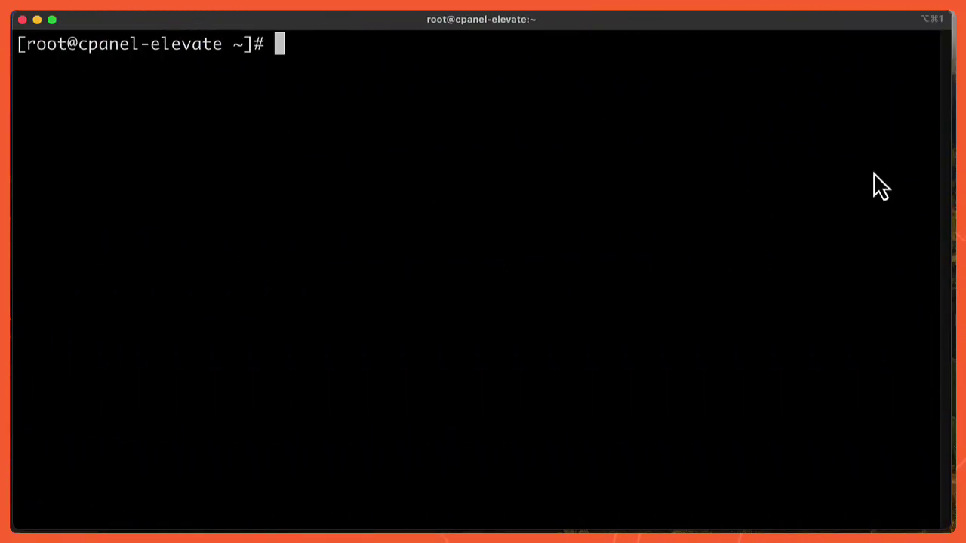
Grep /etc/os-release to confirm the server runs CentOS Linux version 7 (Core)
text(grep -E '^(VERSION|NAME)=' /etc/os-release)
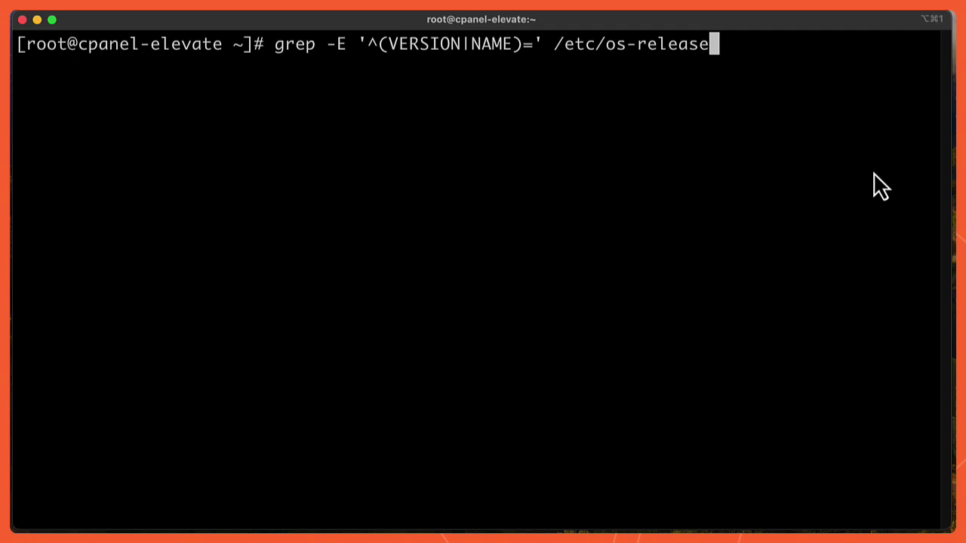
key(Return)
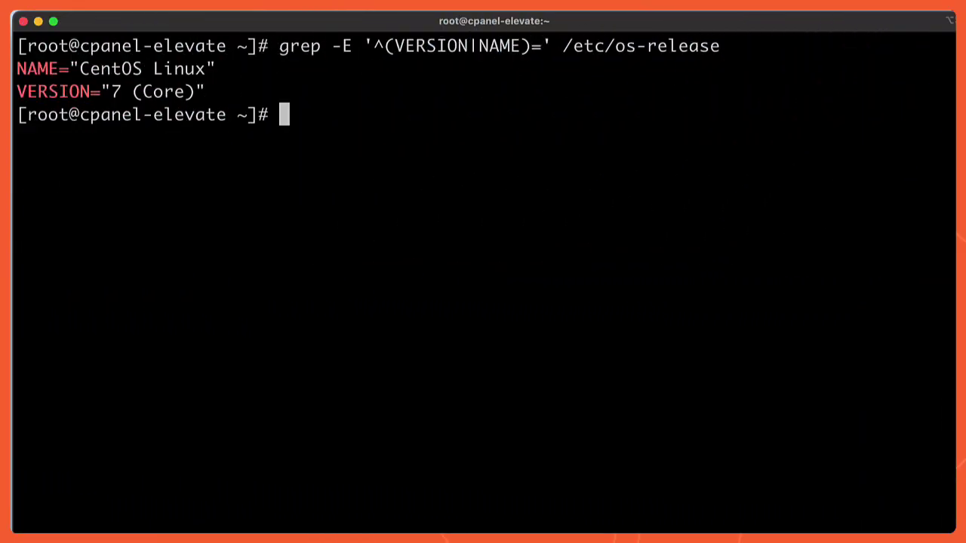
Download elevate-cpanel into /scripts (277,387 bytes saved) and set its permissions to 700
text(wget -O /scripts/elevate-cpanel \     https://raw.githubusercontent.com/cpanel/elevate/release/elevate-cpanel ; chmod 700 /scripts/elevate-cpanel)
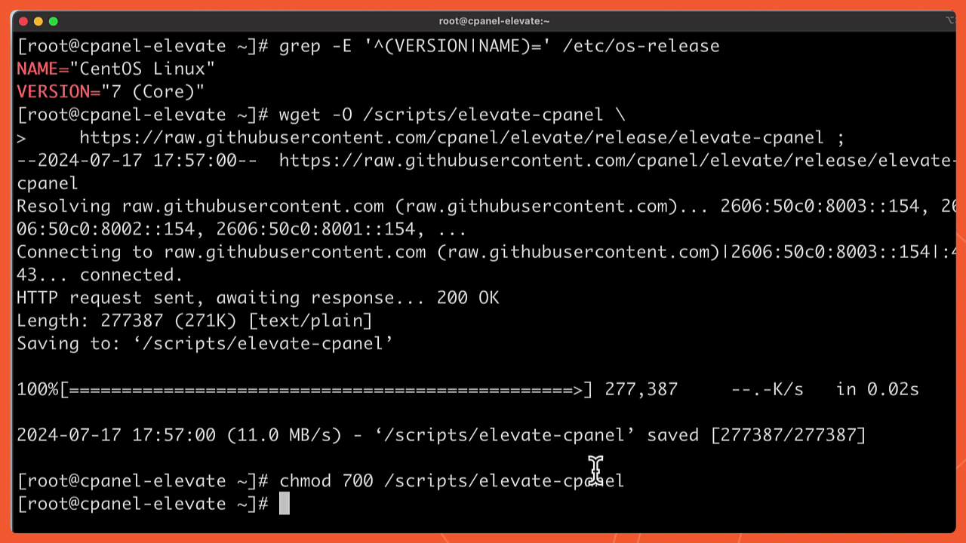
mouse_move(614, 481)
mouse_down()
mouse_move(626, 481)
mouse_move(302, 478)
mouse_move(597, 462)
mouse_move(623, 474)
mouse_up()
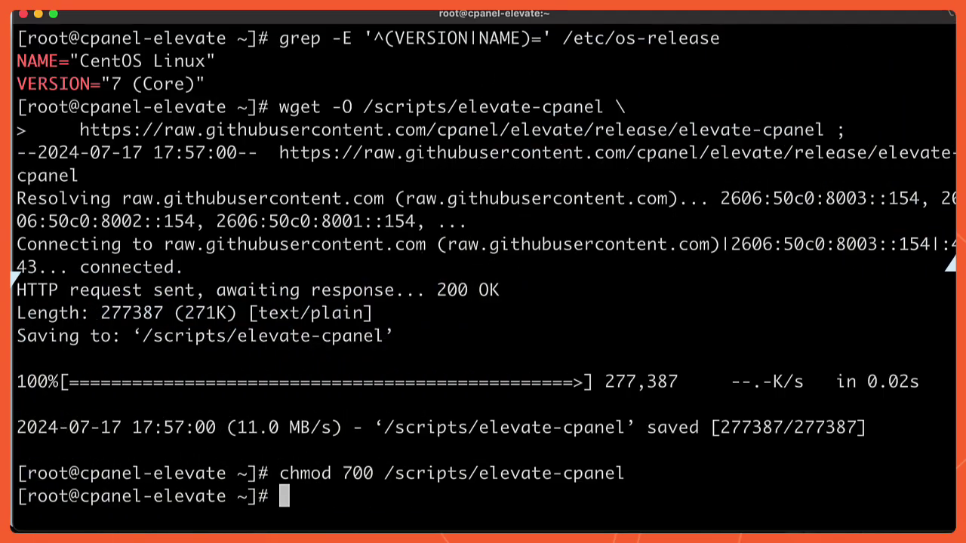
Run the /scripts/elevate-cpanel --check dry run and highlight its MySQL 5.7 warning
text(# Check upgrade (dry run mode) /scripts/elevate-cpanel --check)
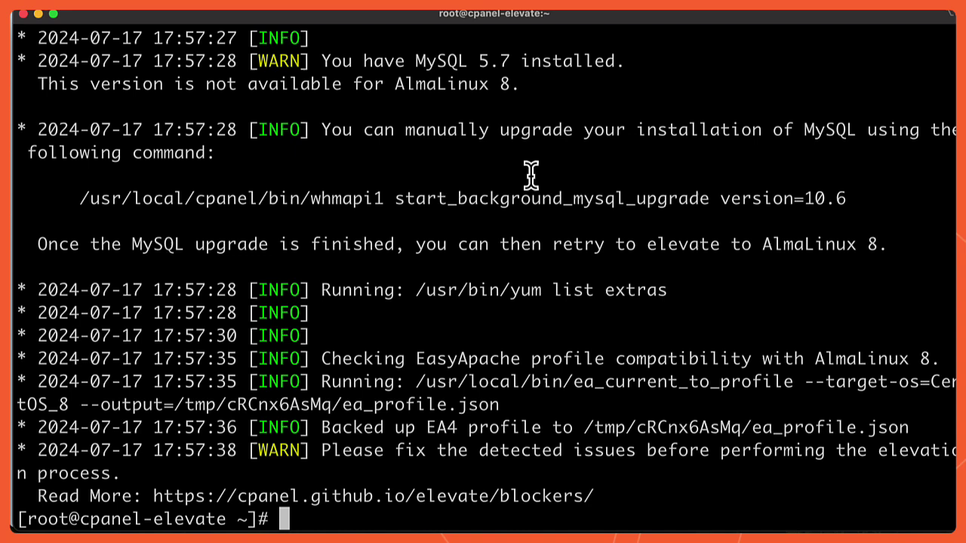
drag(257, 60, 528, 82)
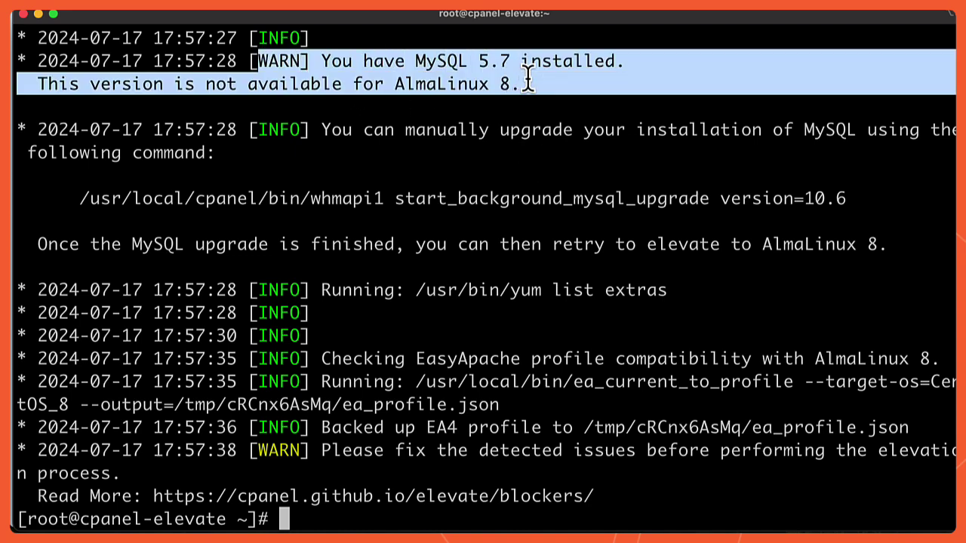
click(532, 321)
Highlight the Elevation Blocker about outdated cPanel 11.110.0.35 in the check output
scroll(540, 316, up, 5)
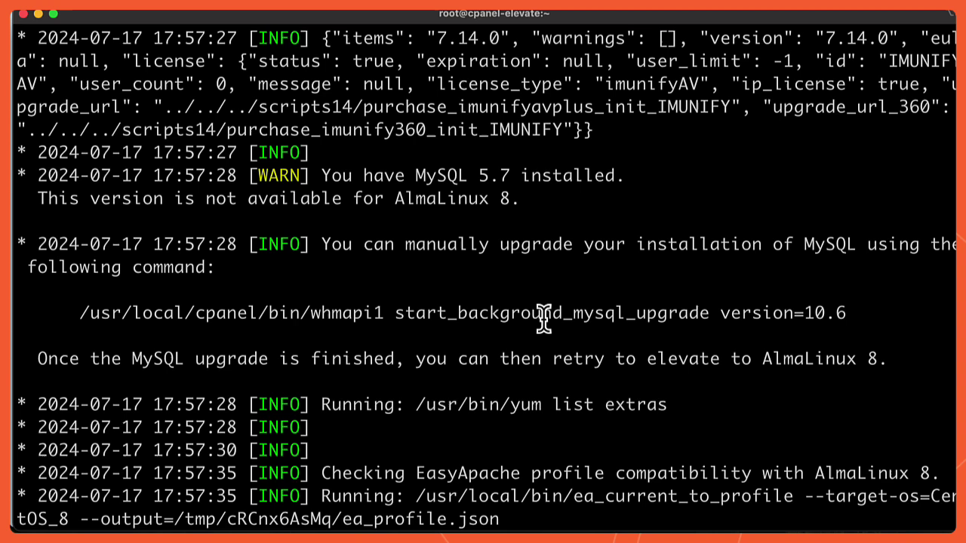
scroll(543, 312, up, 6)
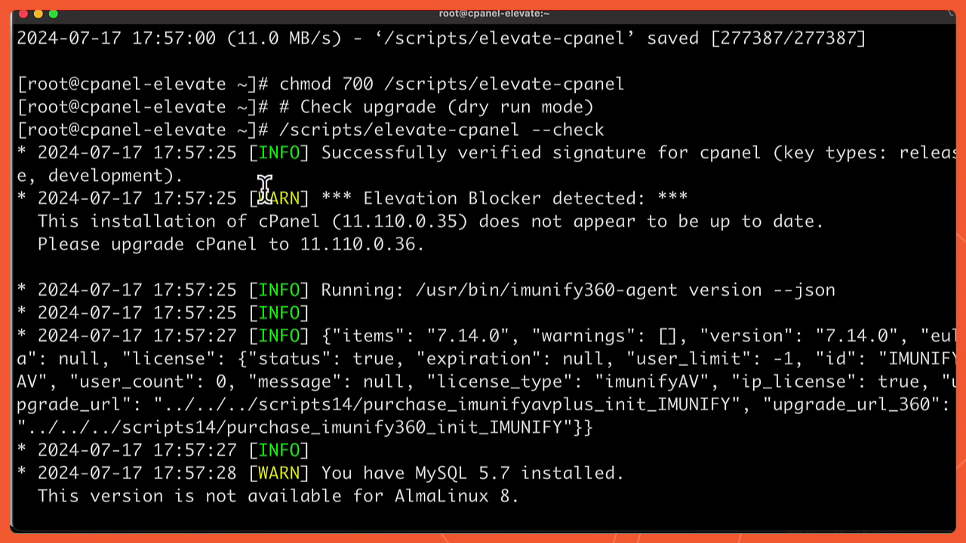
drag(258, 196, 427, 241)
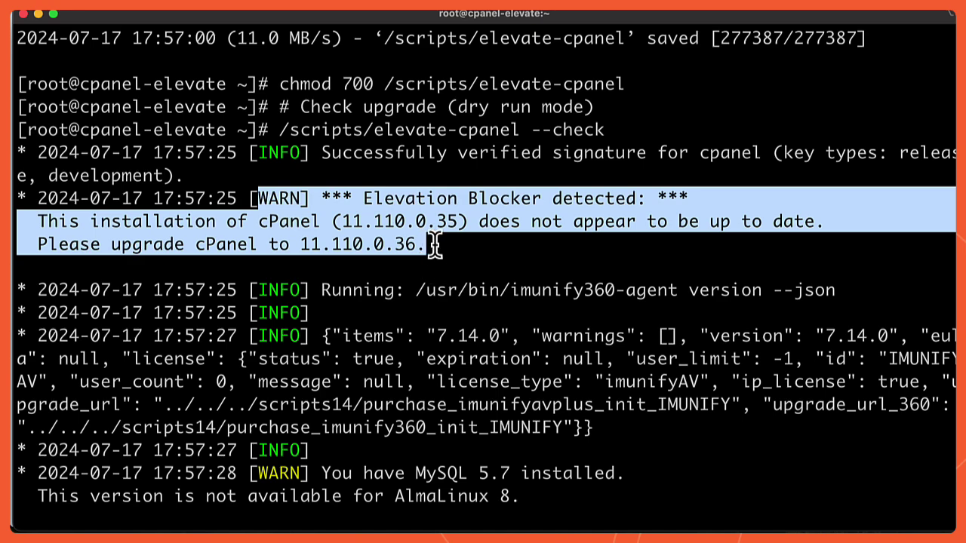
click(435, 246)
scroll(467, 337, down, 5)
scroll(466, 337, down, 3)
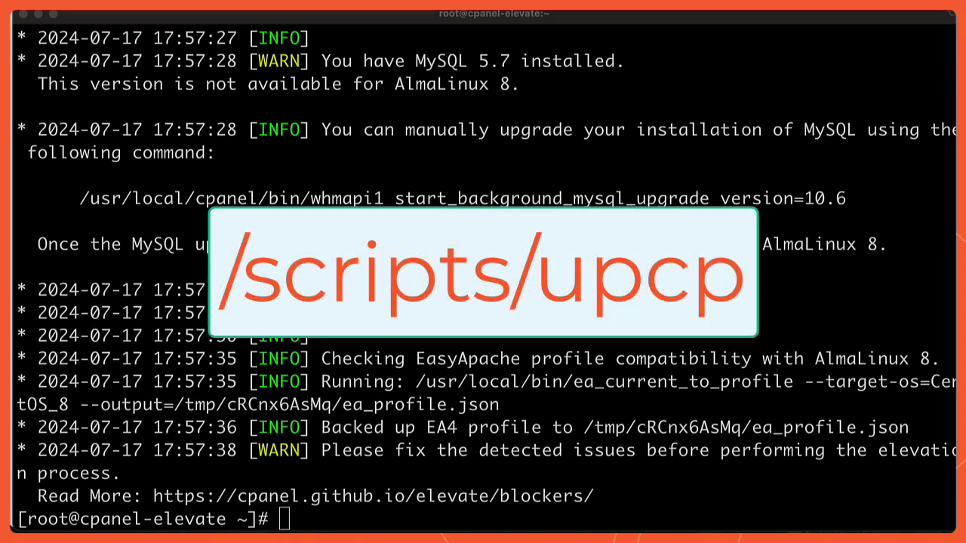
Run /scripts/upcp to update cPanel to 11.110.0.36 and highlight 'Completed all updates'
click(469, 483)
text(/scripts/upcp)
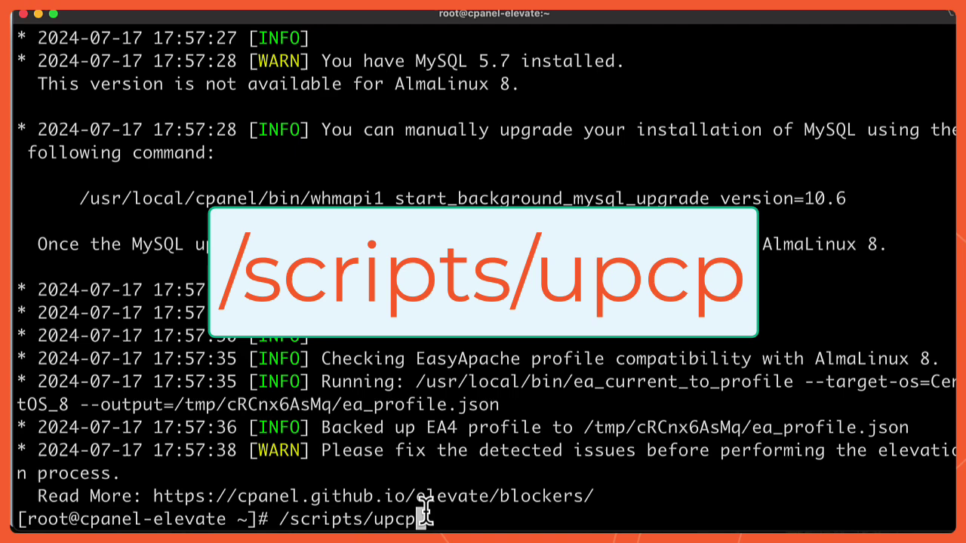
key(Return)
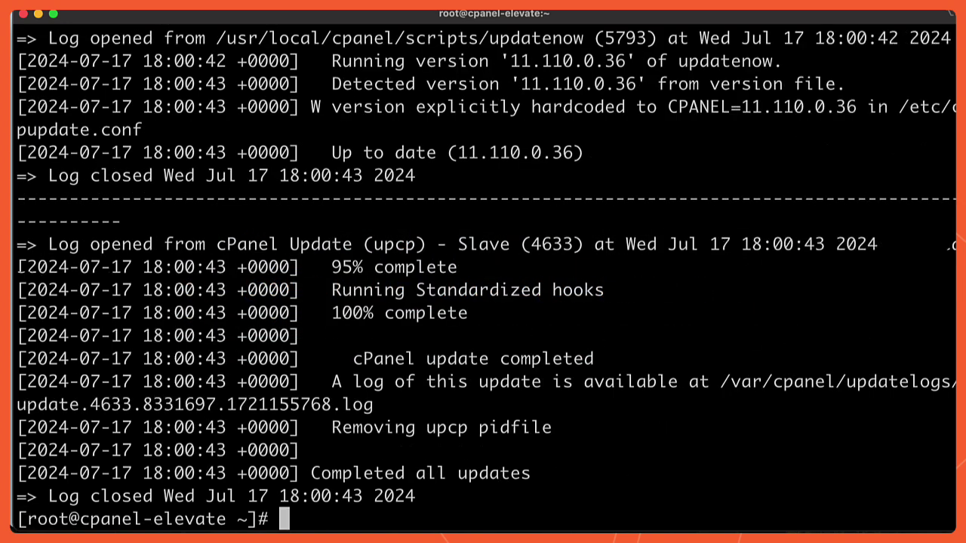
drag(555, 465, 312, 470)
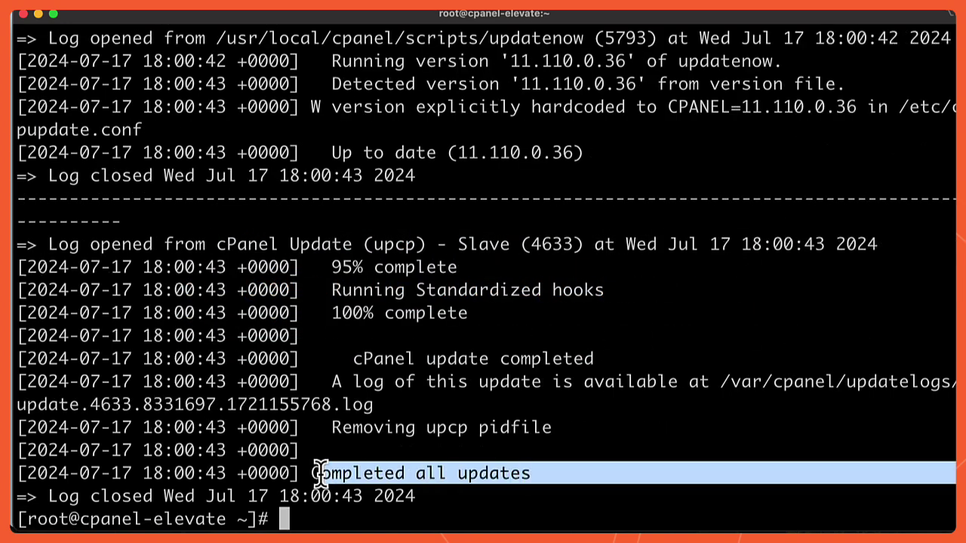
click(312, 516)
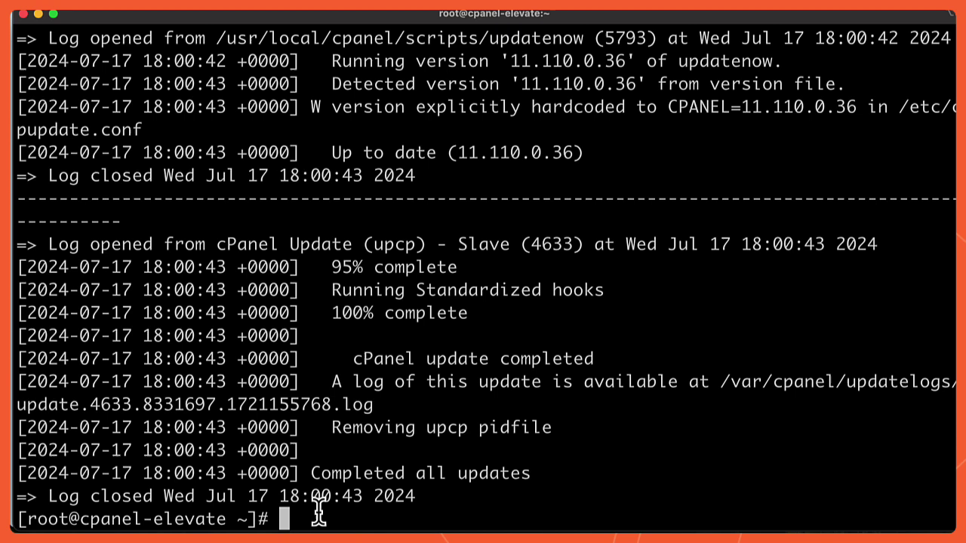
Rerun /scripts/elevate-cpanel --check, which now reports no known blockers
text(/scripts/elevate-cpanel --check)
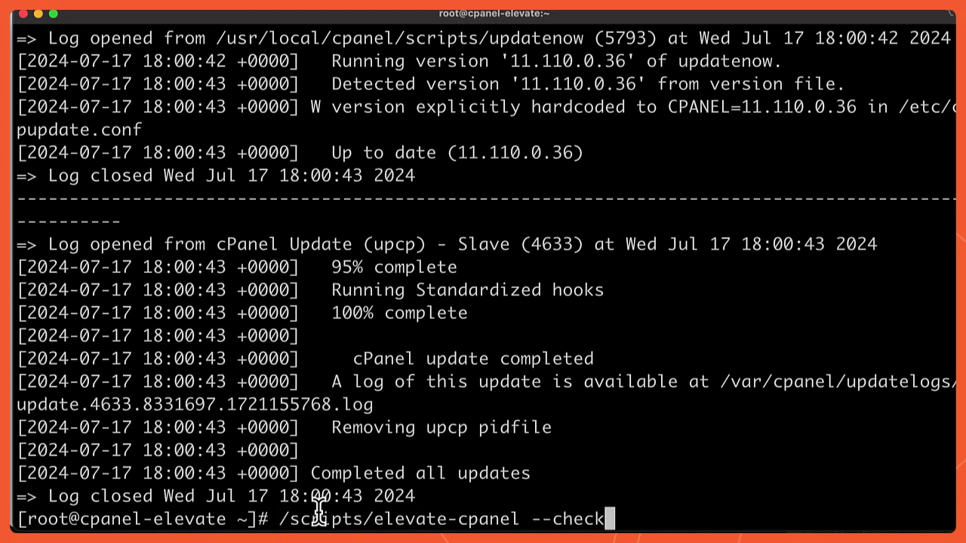
key(Return)
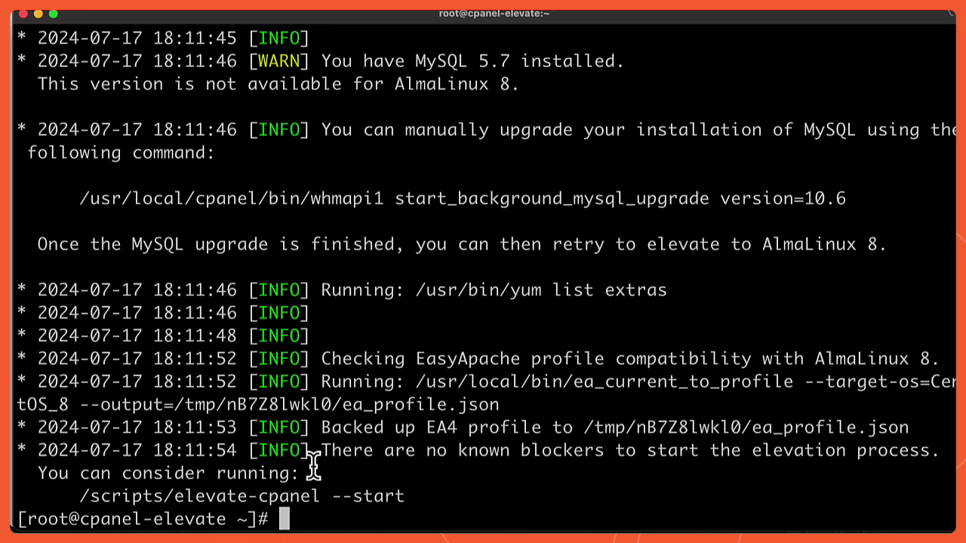
scroll(317, 452, up, 2)
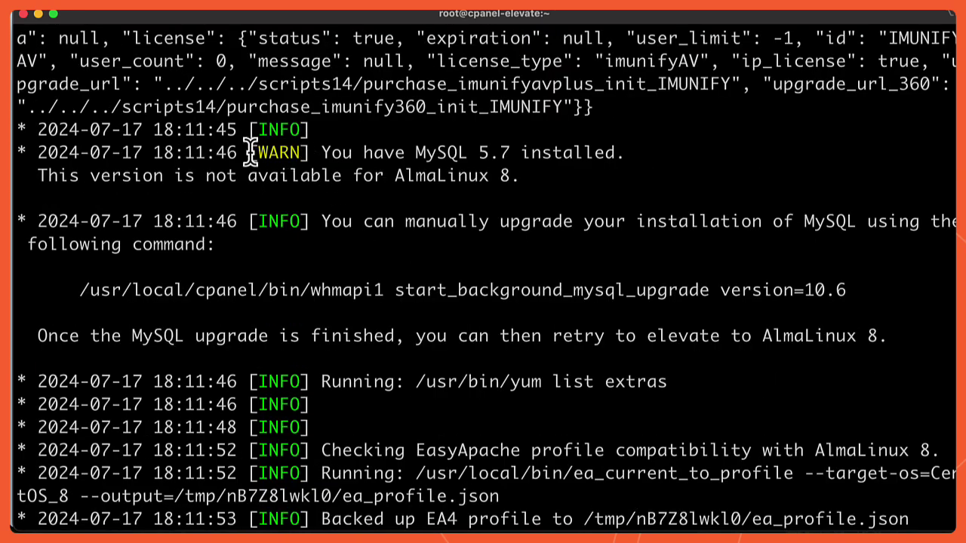
Highlight the MySQL 5.7 warning and copy the whmapi1 start_background_mysql_upgrade command
drag(249, 155, 553, 172)
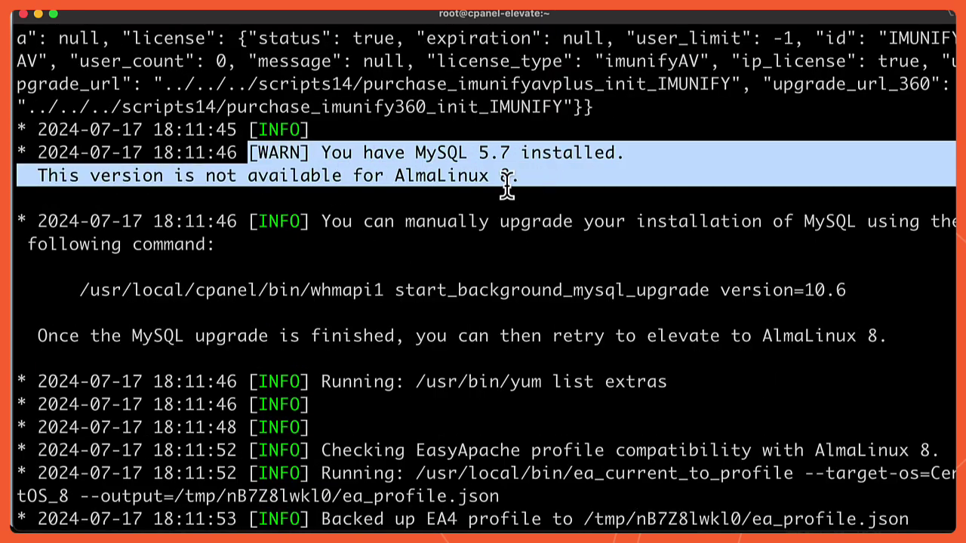
drag(322, 220, 375, 240)
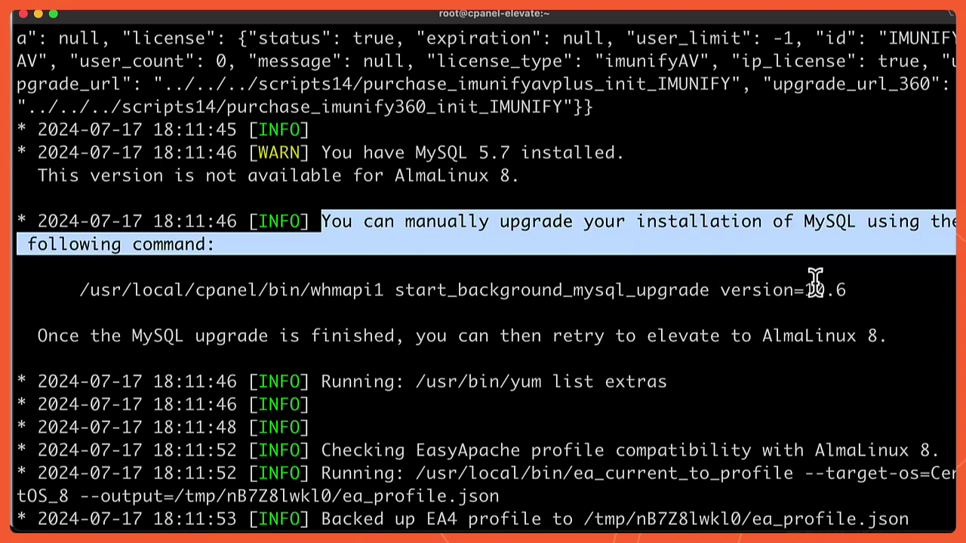
drag(846, 289, 78, 291)
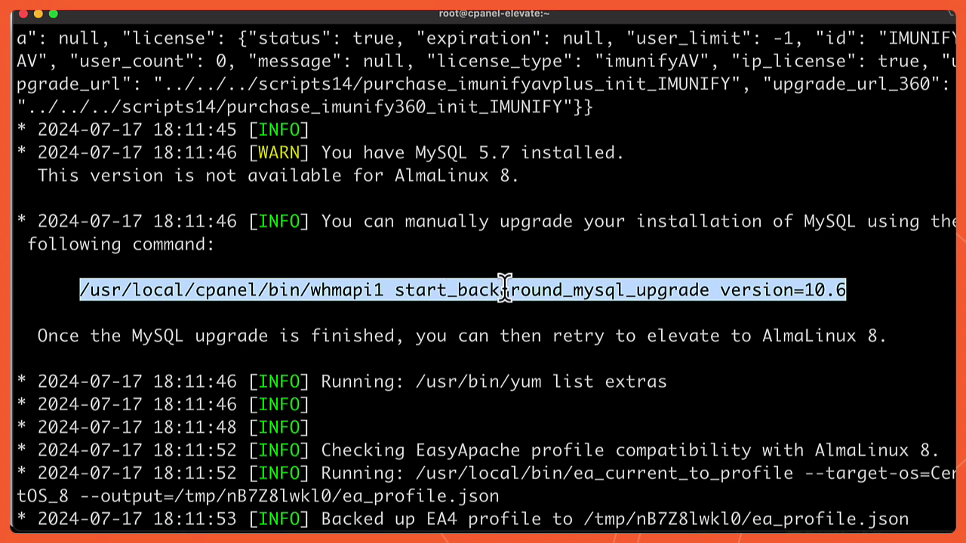
click(315, 518)
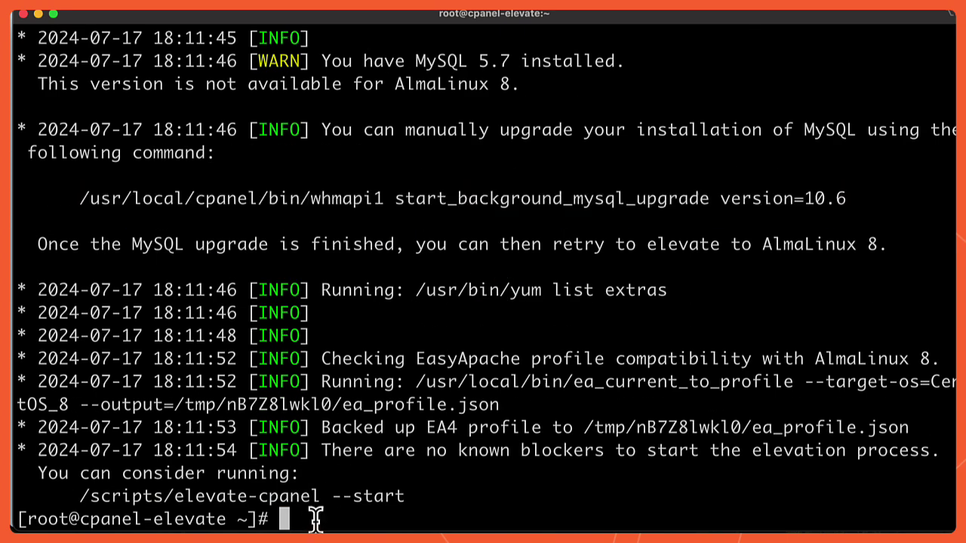
Run the copied whmapi1 command to start the background MySQL 10.6 upgrade
text(/usr/local/cpanel/bin/whmapi1 start_background_mysql_upgrade version=10.6)
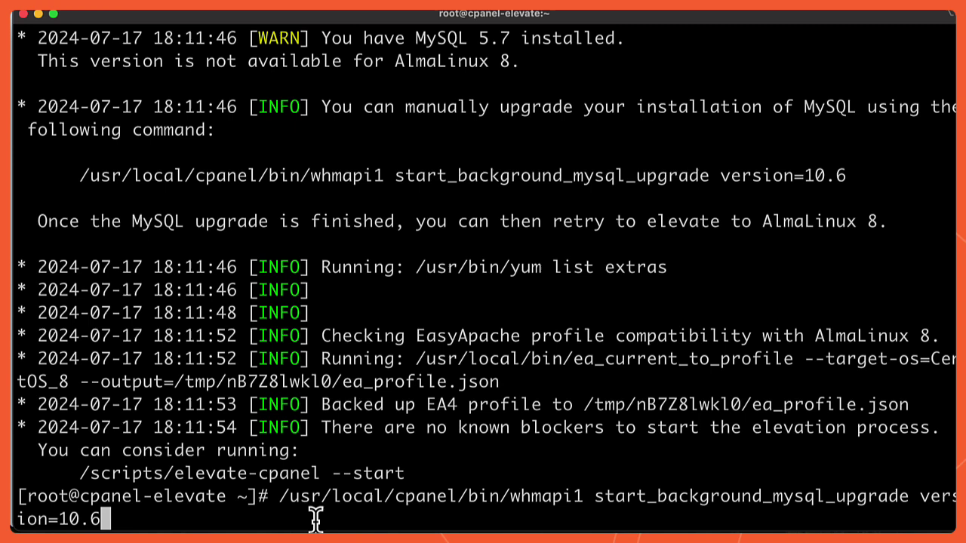
key(Return)
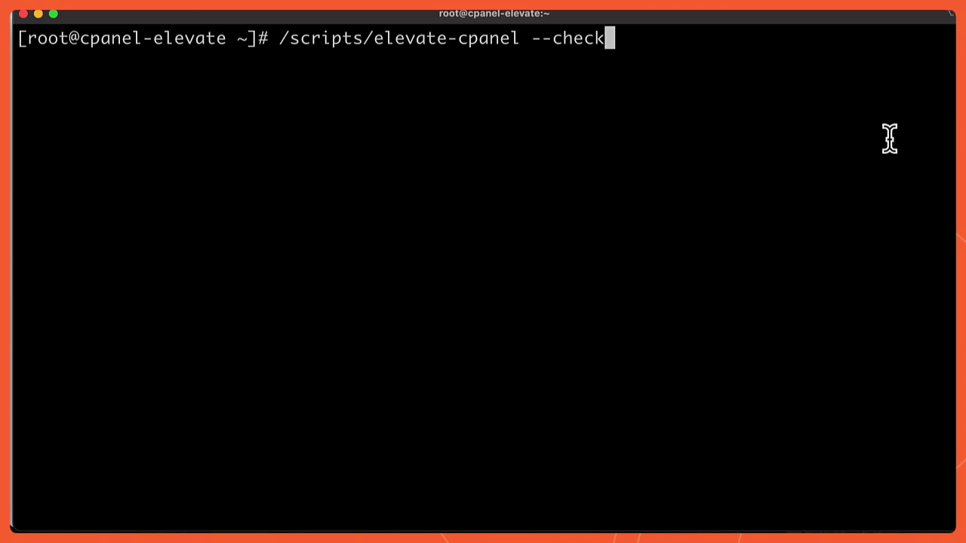
Rerun the check, then copy and run /scripts/elevate-cpanel --start up to the y/N prompt
key(Return)
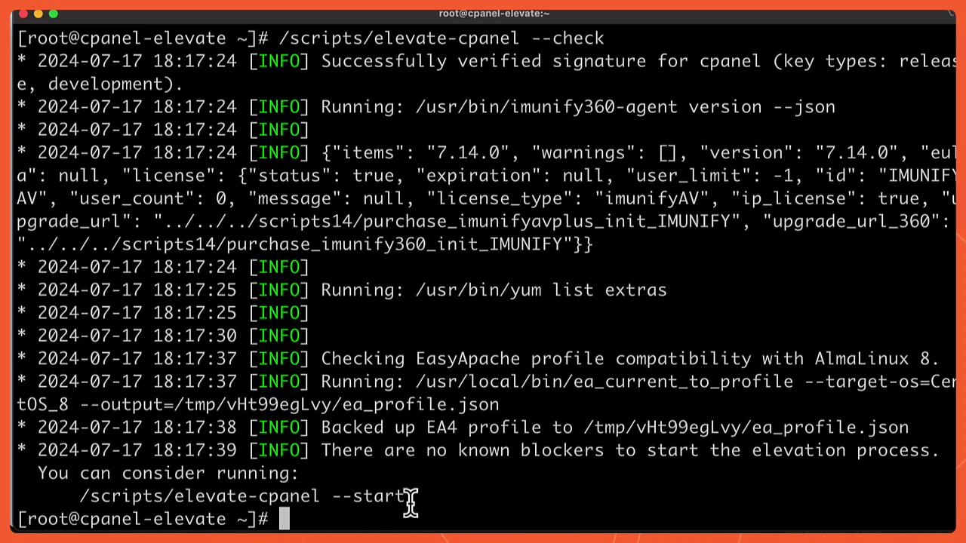
drag(408, 500, 69, 498)
key(super+c)
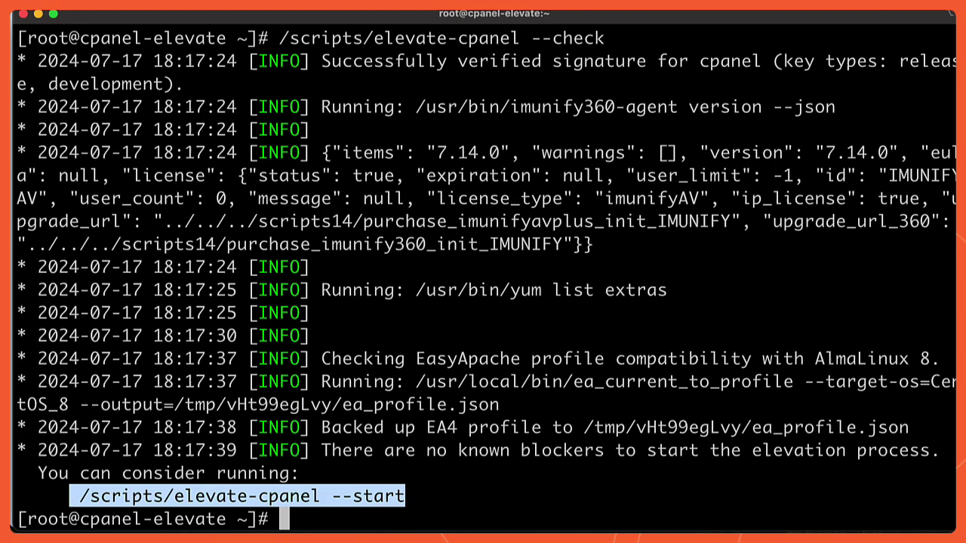
key(Escape)
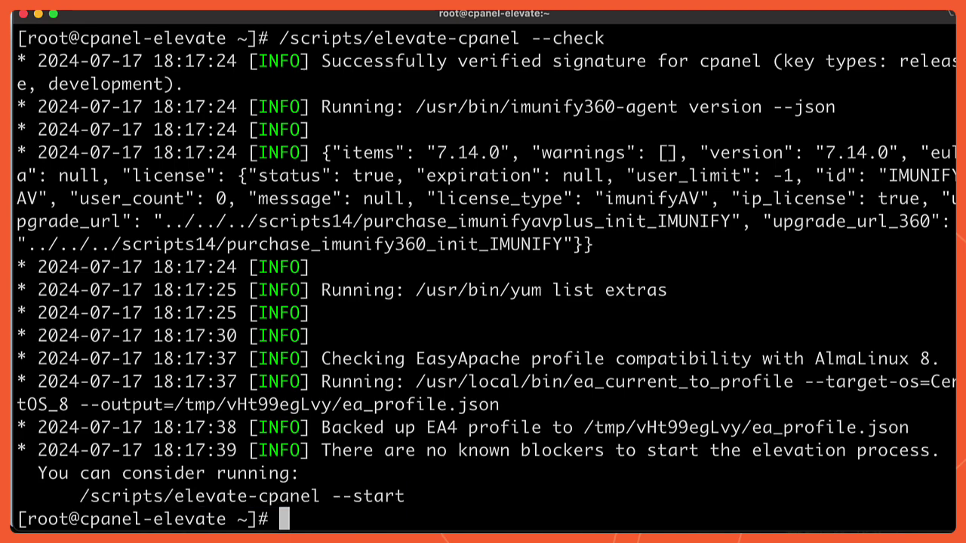
key(super+v)
key(Return)
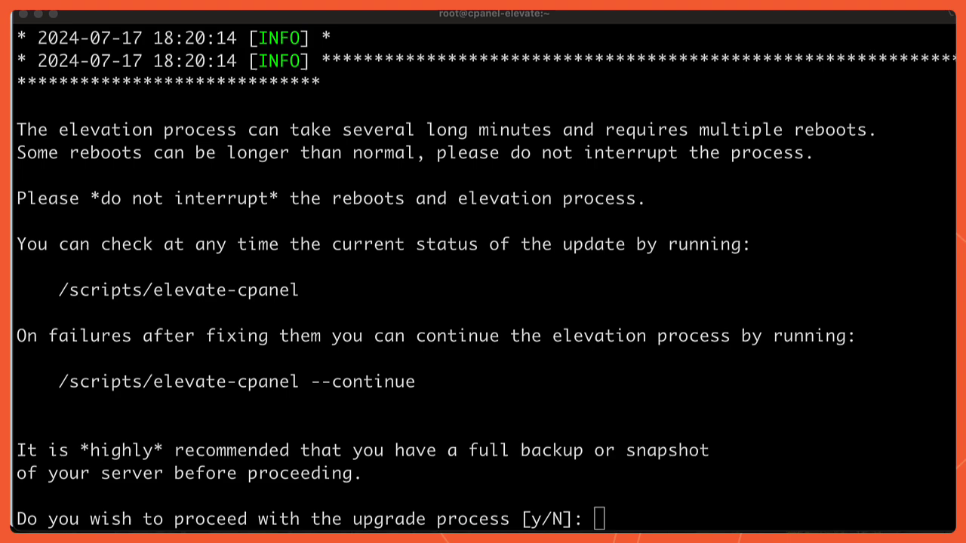
Answer y to the proceed-with-upgrade prompt so the elevation begins
text(y)
key(Return)
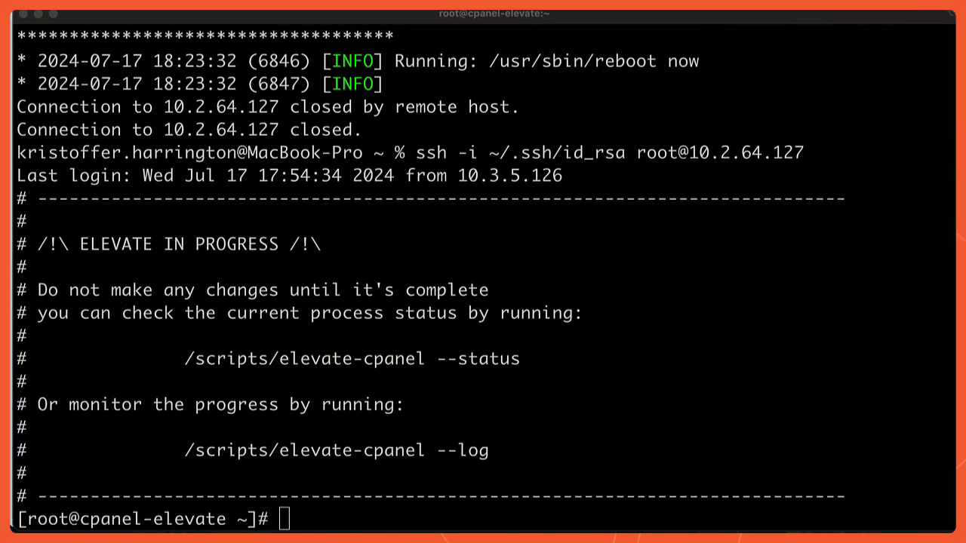
Copy /scripts/elevate-cpanel --status from the ELEVATE IN PROGRESS banner and run it
click(667, 386)
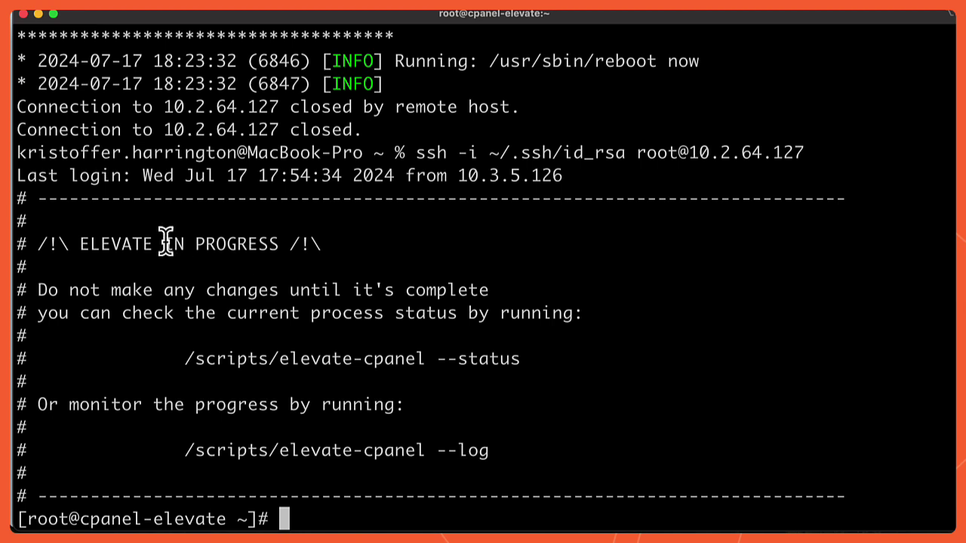
drag(87, 243, 315, 244)
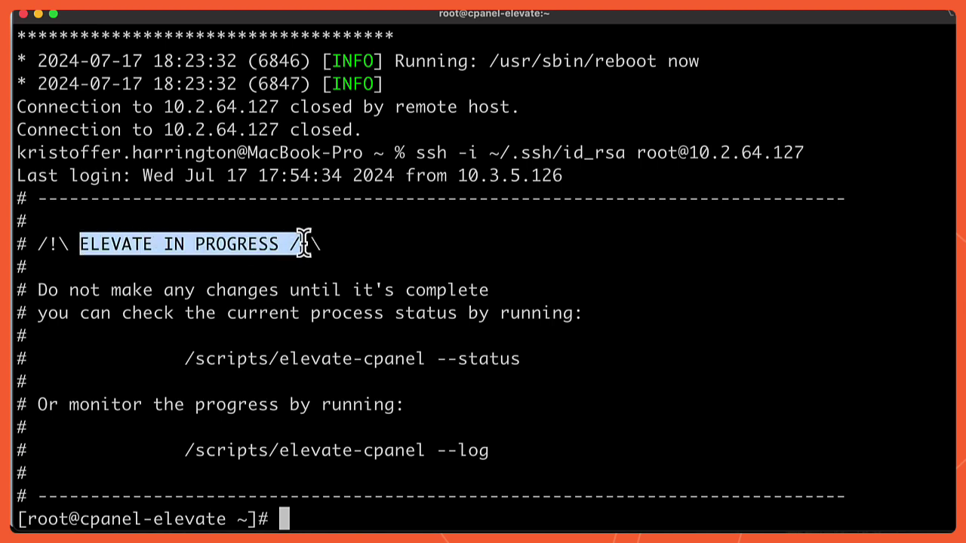
click(420, 302)
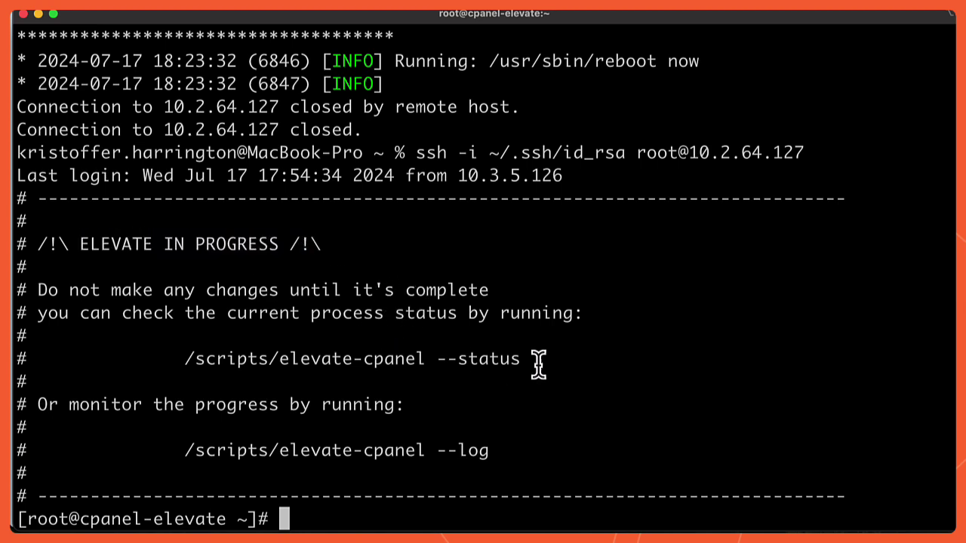
drag(537, 361, 185, 353)
key(super+c)
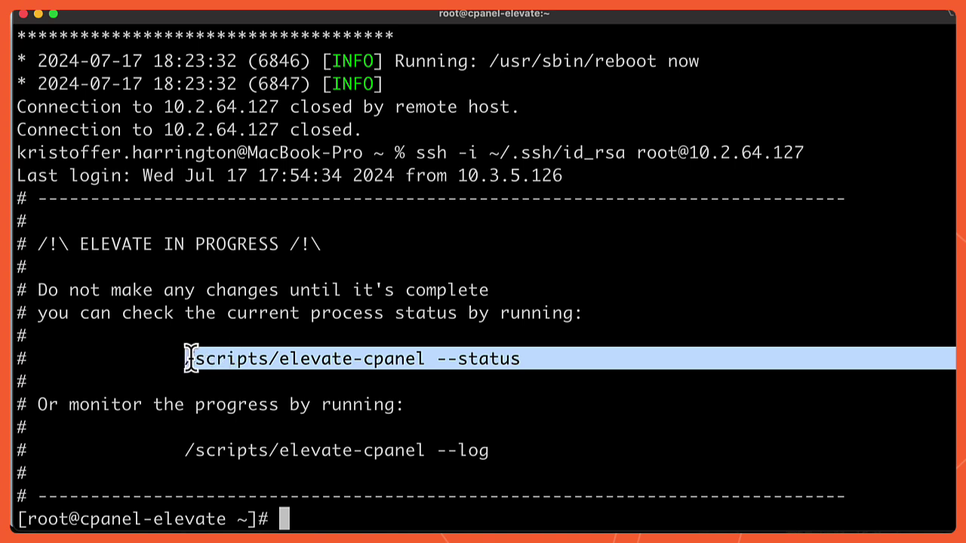
click(362, 511)
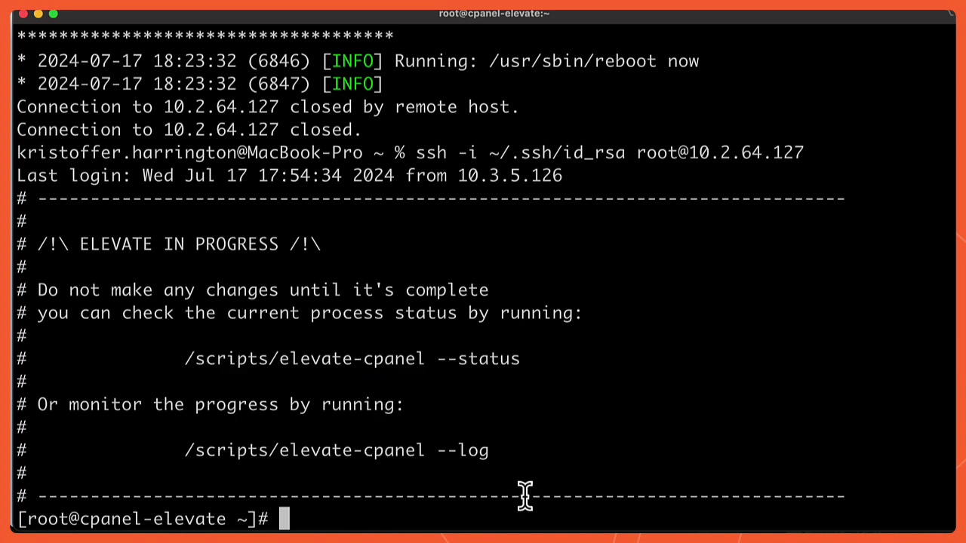
key(super+v)
key(Return)
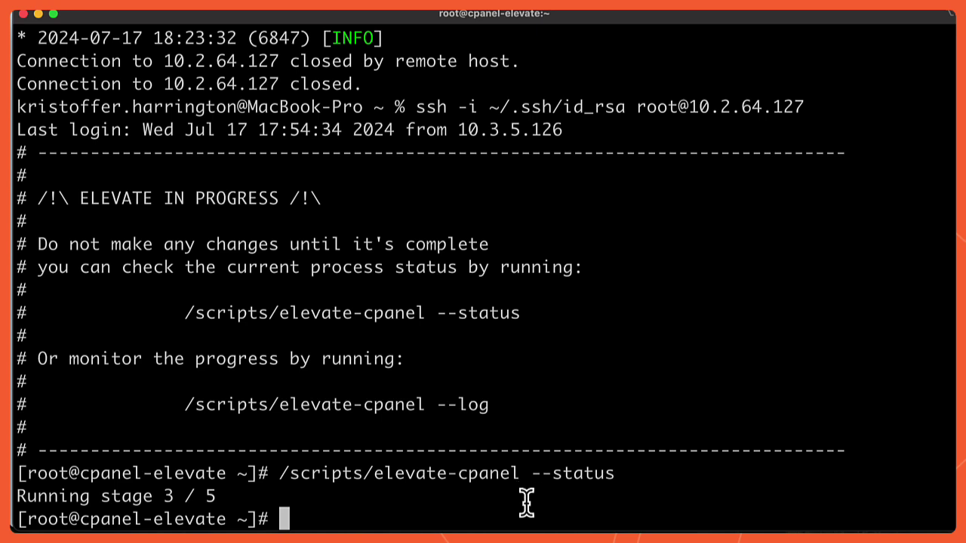
Highlight the 'Running stage 3 / 5' progress and the elevate-cpanel --log monitoring command
drag(214, 495, 164, 497)
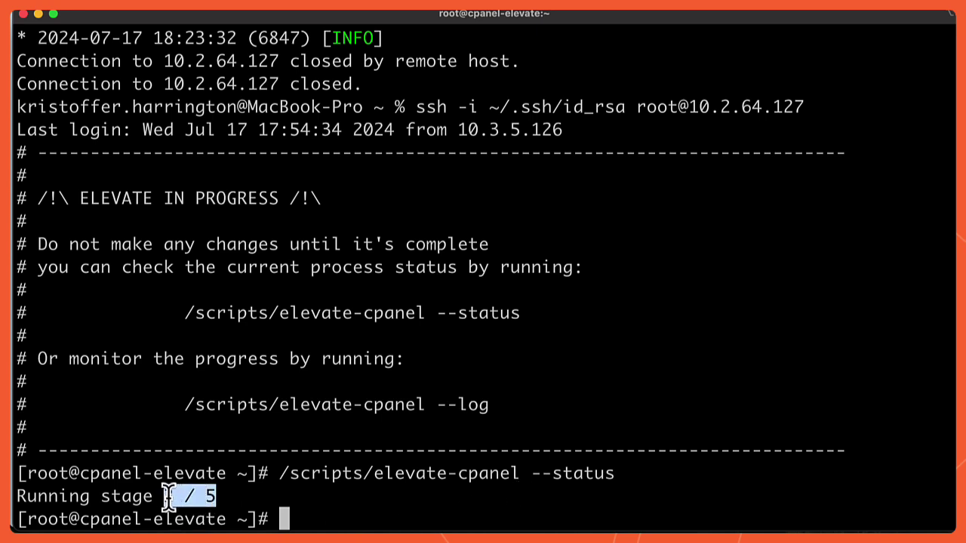
click(300, 519)
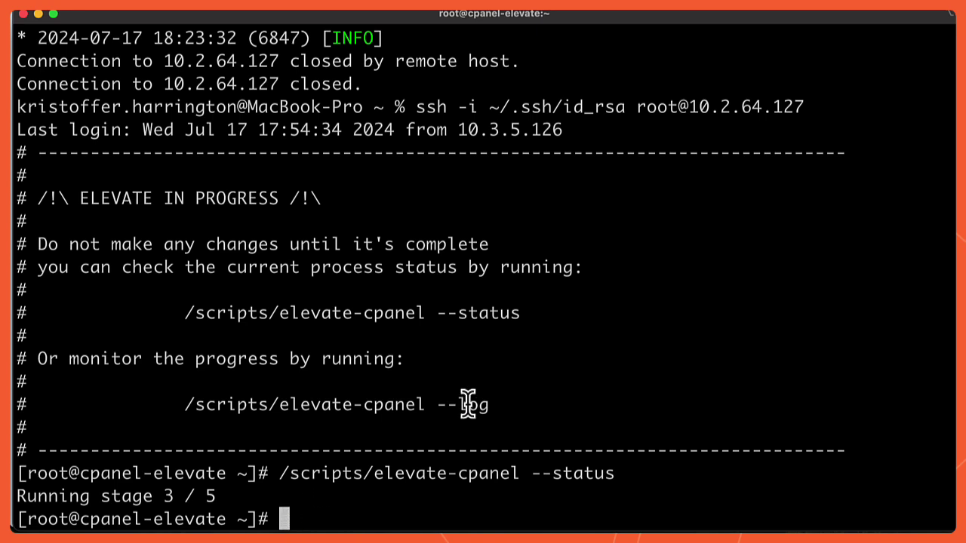
drag(487, 402, 191, 412)
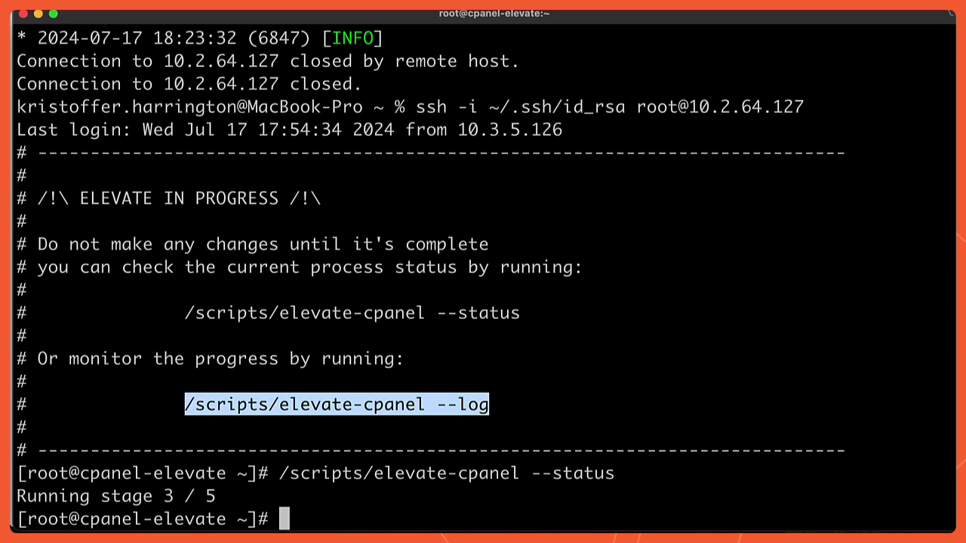
click(347, 519)
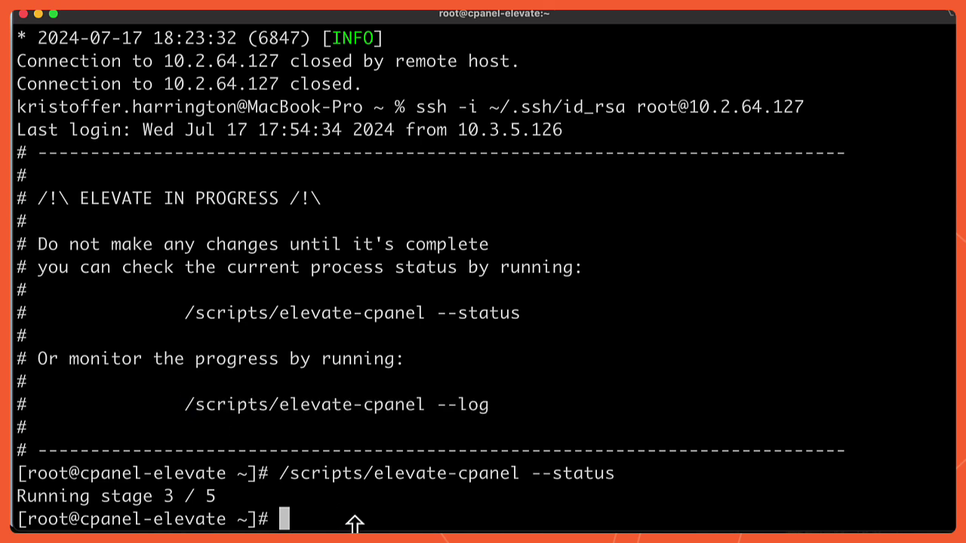
After reconnecting, confirm elevate-cpanel --status reports success and os-release shows AlmaLinux 8.10
text(exit)
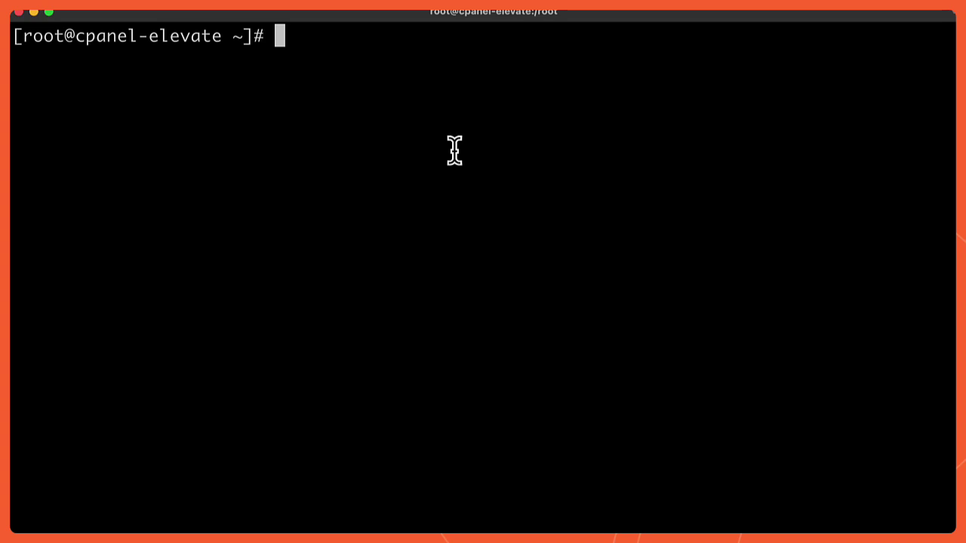
key(super+v)
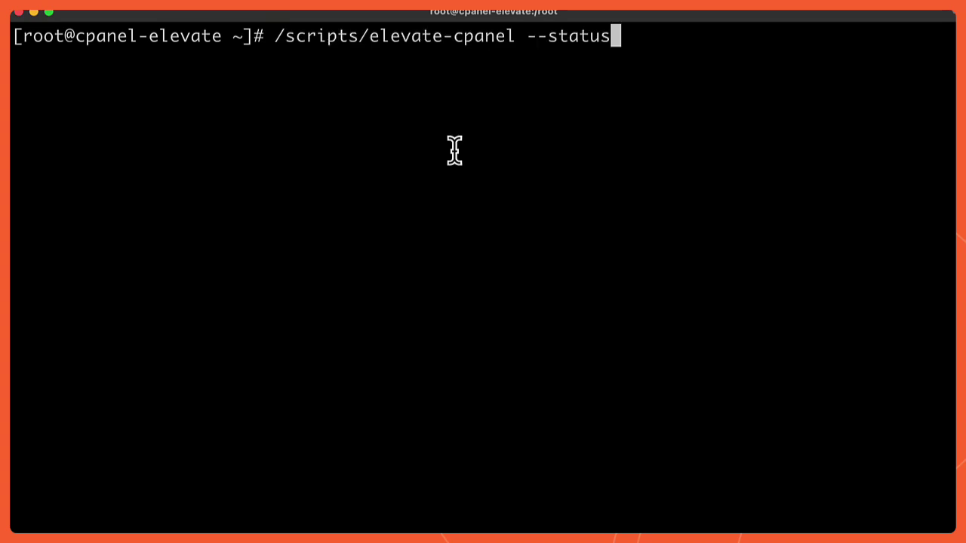
key(Return)
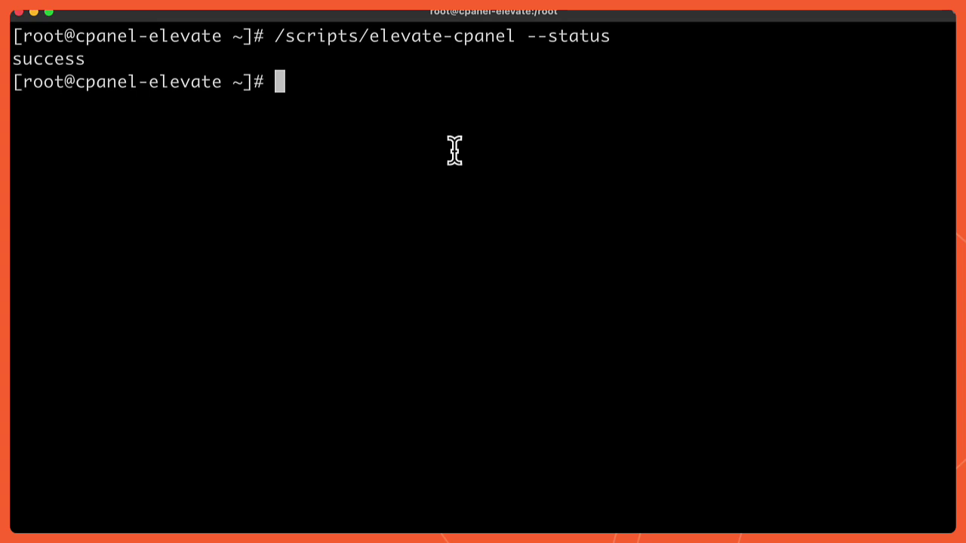
text(grep -E '^(VERSION|NAME)=' /etc/os-release)
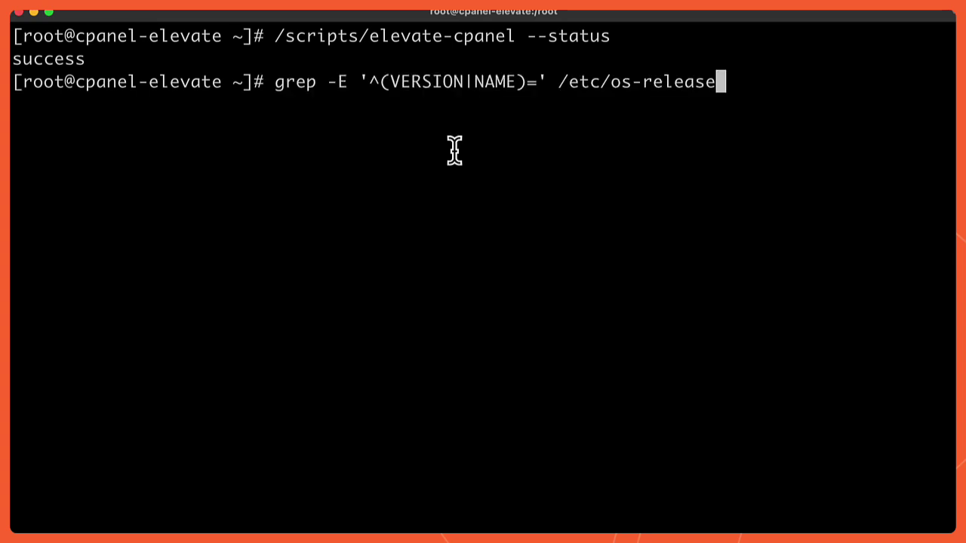
key(Return)
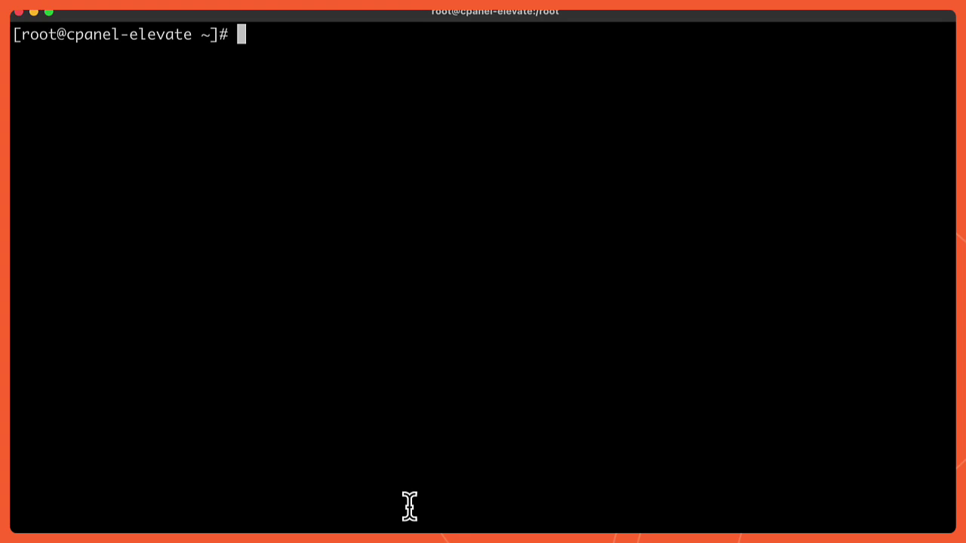
Run /scripts/elevate-cpanel --log and highlight the 'Great SUCCESS' AlmaLinux 8 completion message
text(/scripts/elevate-cpanel --log)
key(Return)
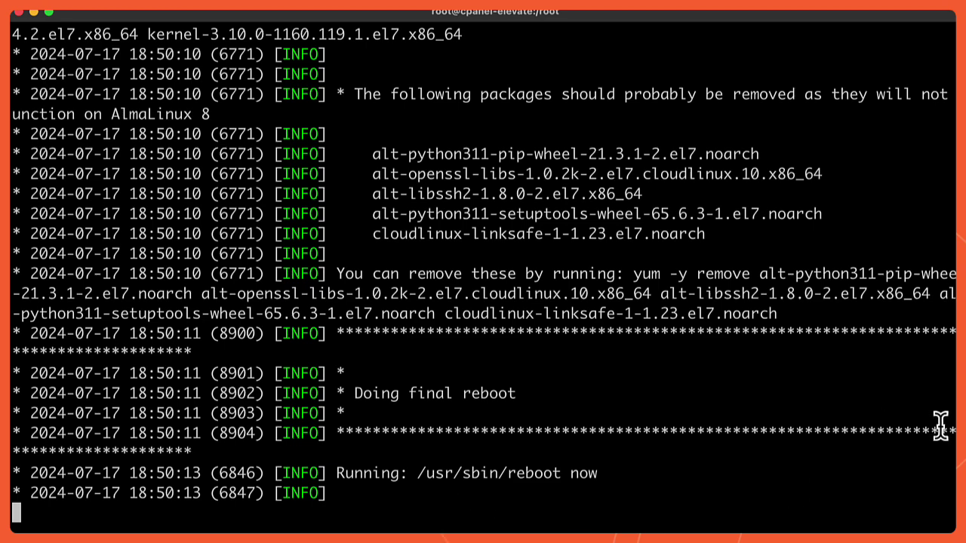
scroll(483, 276, up, 5)
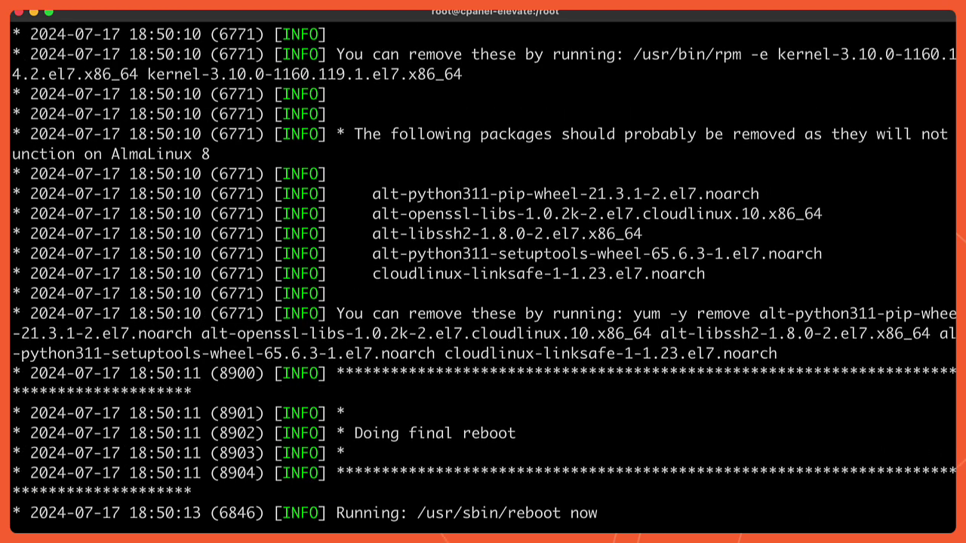
scroll(483, 276, up, 10)
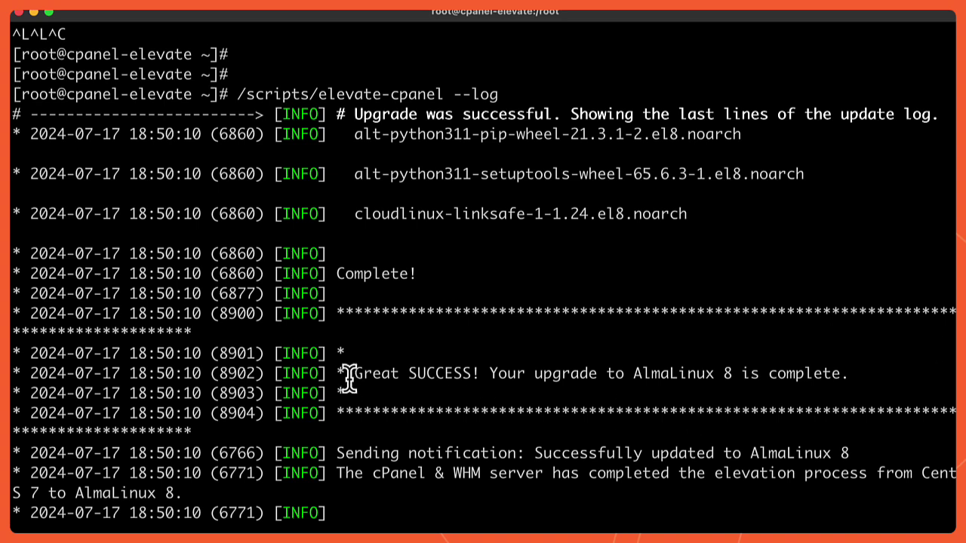
drag(353, 373, 862, 362)
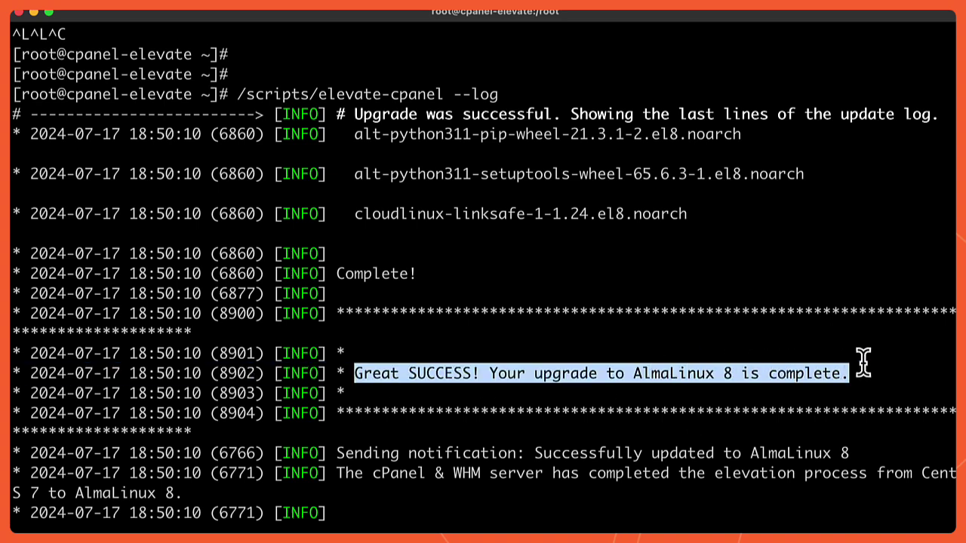
Highlight the log notes listing leftover el7 kernels and packages to remove
scroll(483, 276, down, 5)
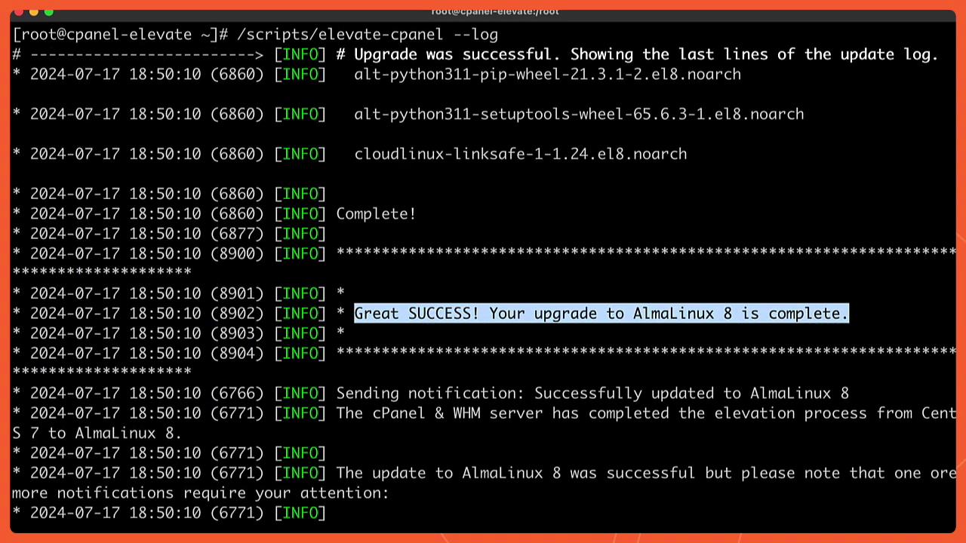
scroll(483, 275, down, 4)
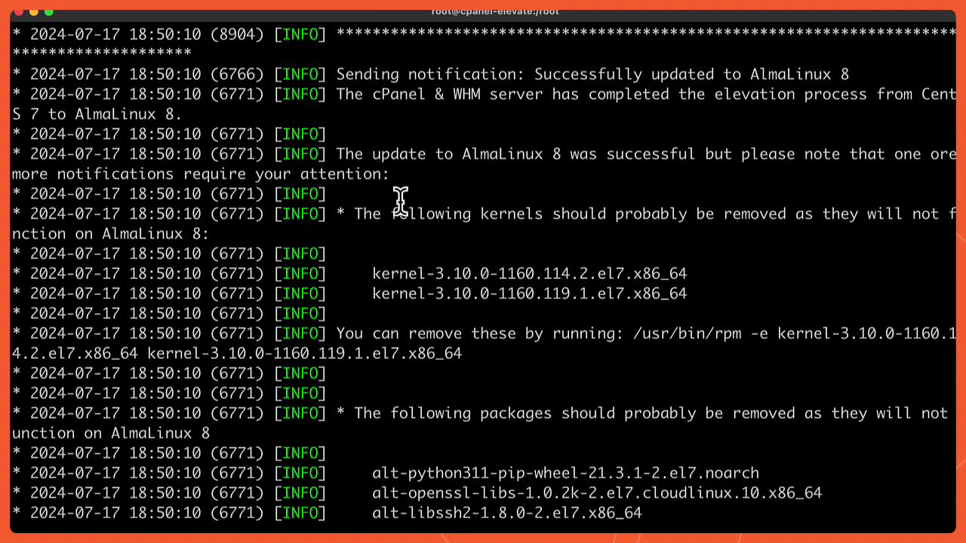
drag(353, 214, 789, 214)
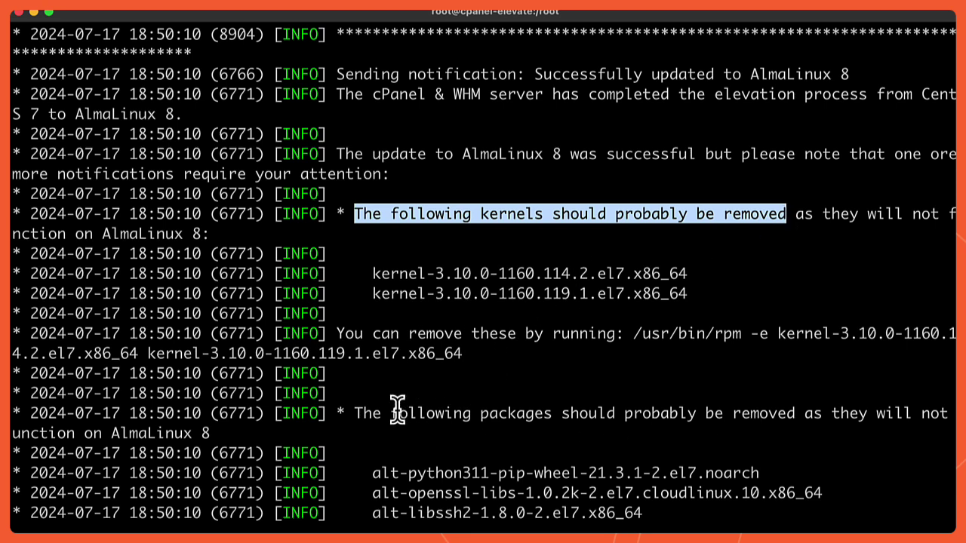
drag(355, 413, 796, 412)
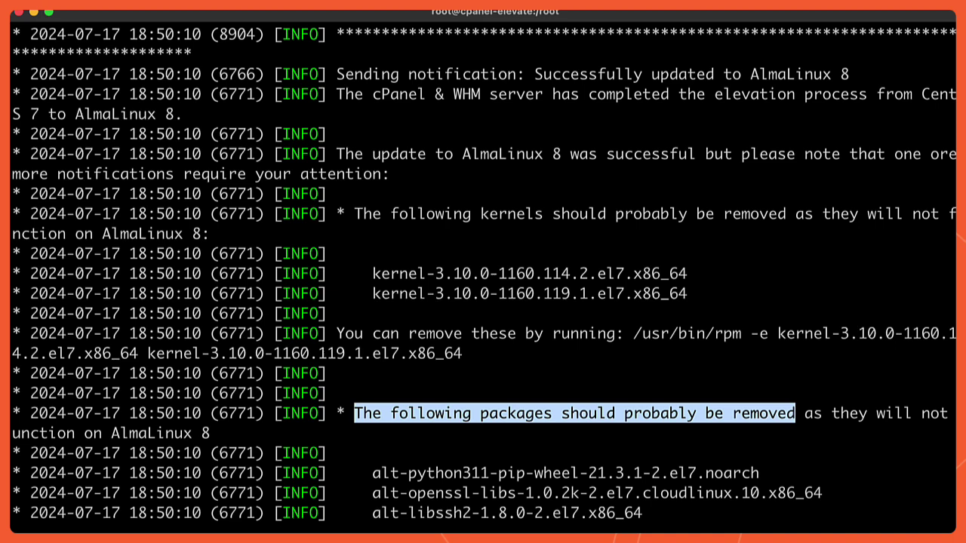
scroll(483, 274, down, 5)
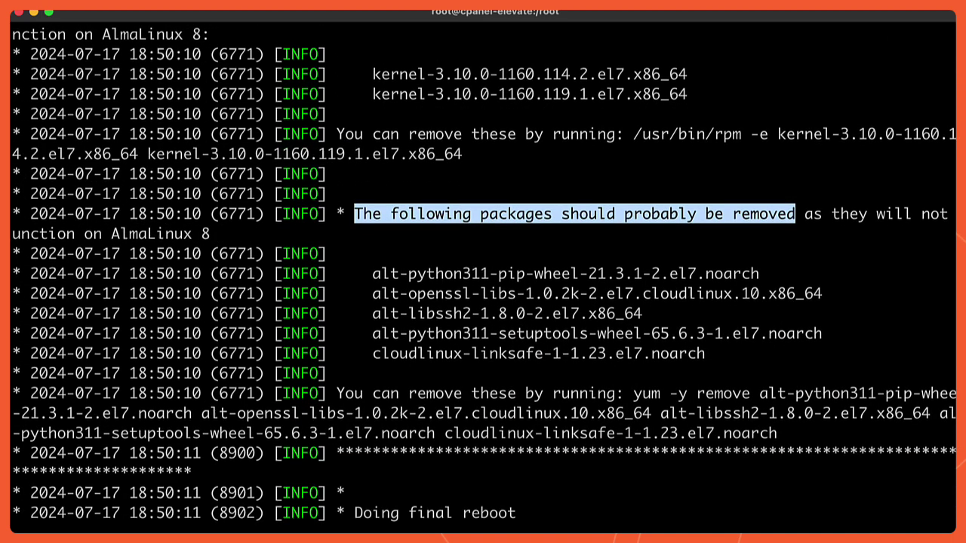